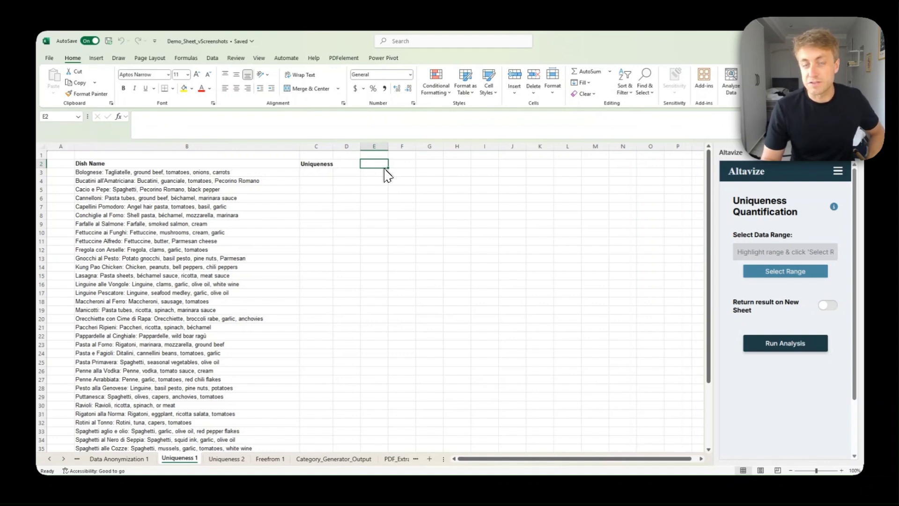
- Run the Uniqueness Quantification analysis on the dish names in B3:B43 of the Uniqueness 1 sheet
left_click(437, 443)
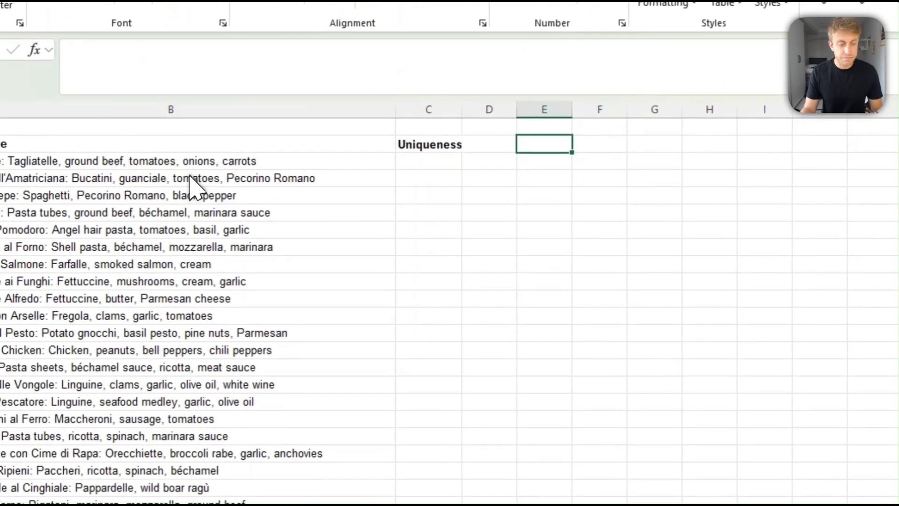
left_click(199, 173)
key("ctrl+shift+Down")
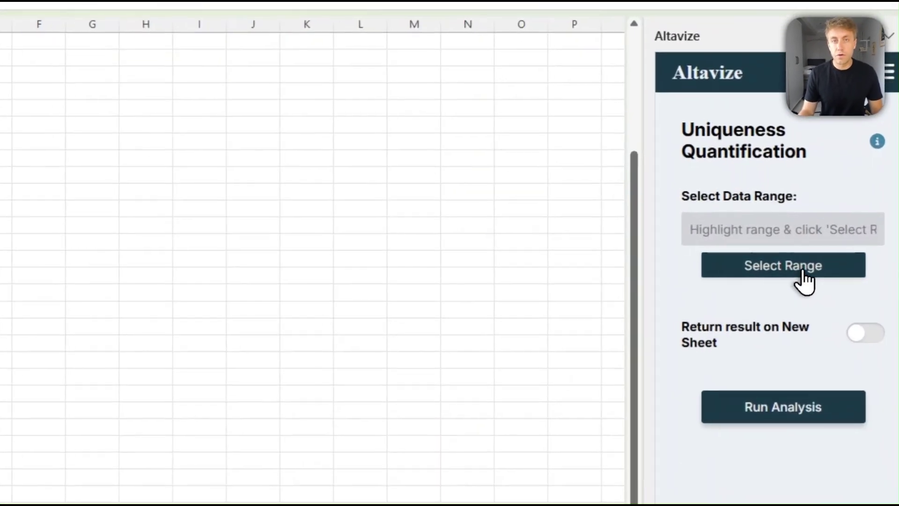
left_click(792, 277)
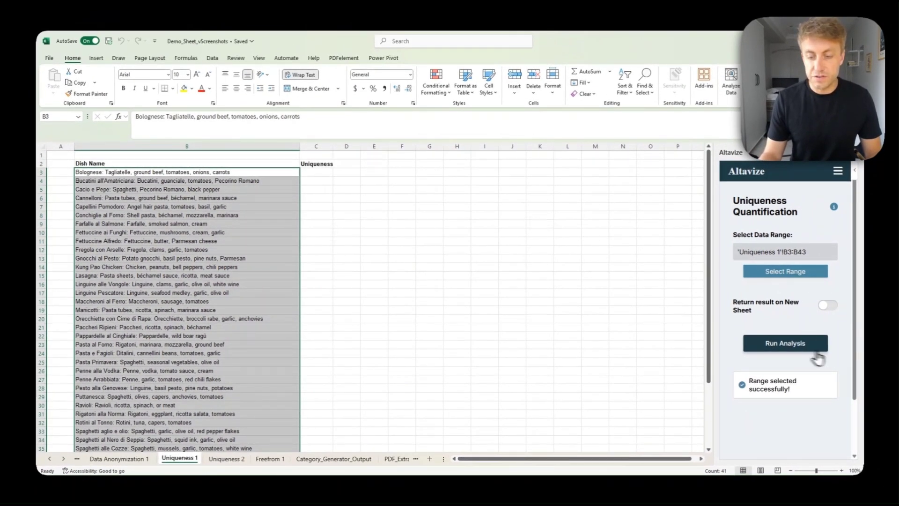
left_click(798, 345)
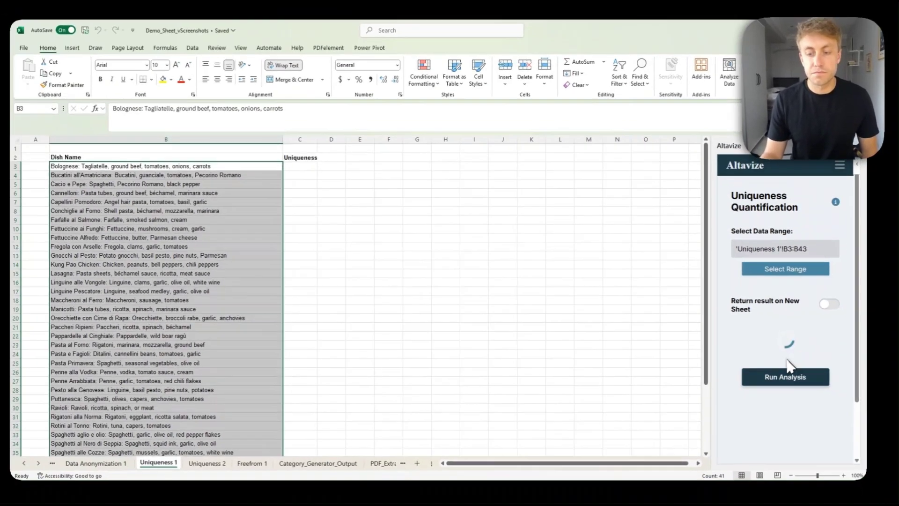
left_click(138, 217)
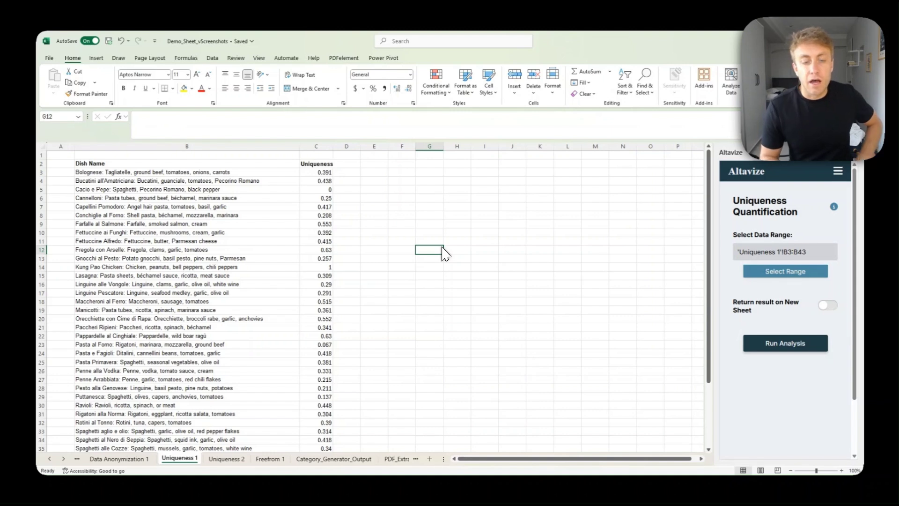
- Sort the dish names and their scores in B3:C43 by uniqueness in descending order
key("Left")
key("Left")
key("Left")
key("Left")
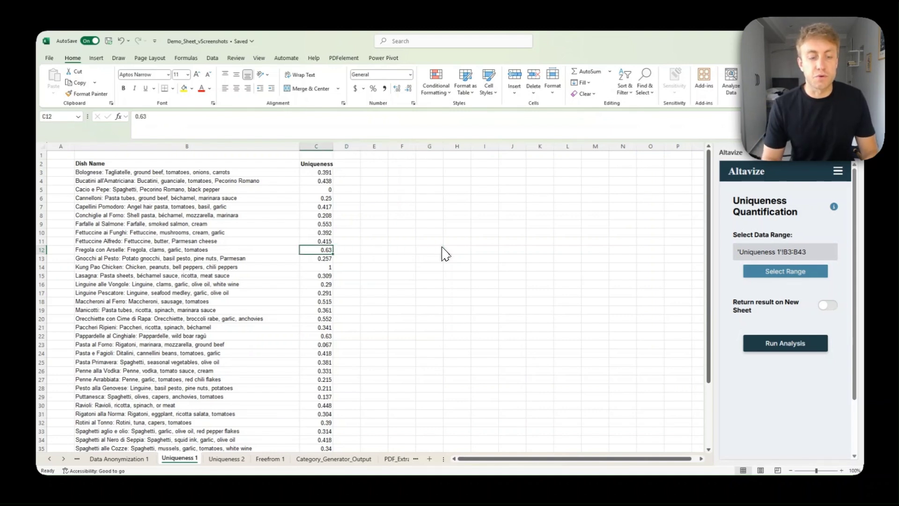
key("Left")
key("Up")
key("Up")
key("Up")
key("Up")
key("Up")
key("Up")
key("Up")
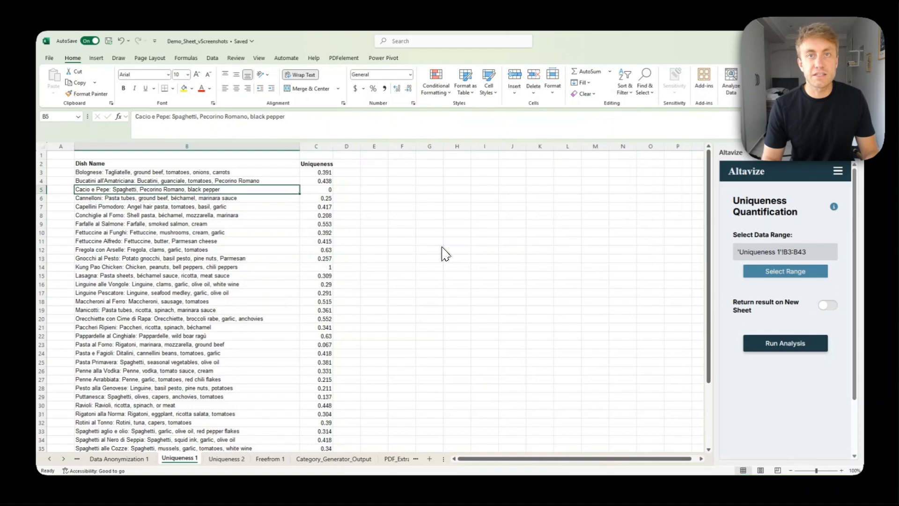
key("Up")
key("Up")
key("ctrl+shift+Down")
key("shift+Right")
left_click(212, 57)
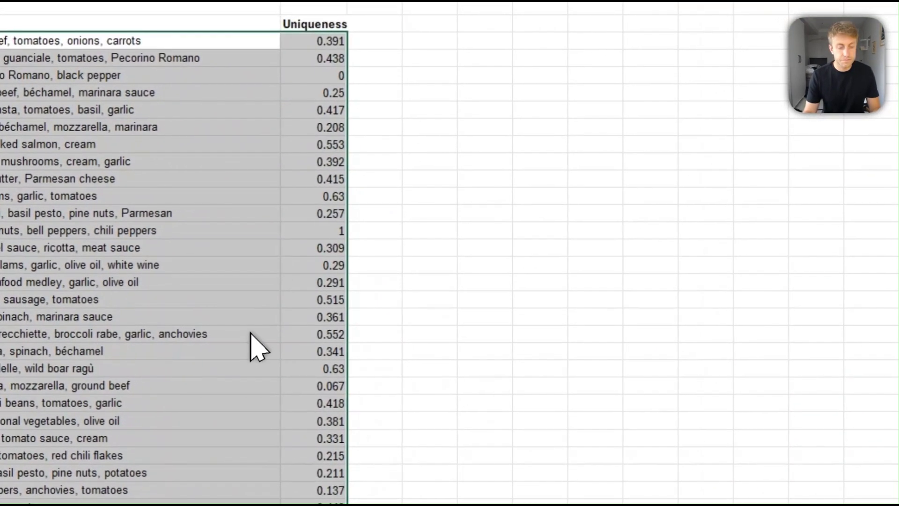
key("alt+a")
key("s")
key("d")
left_click(371, 307)
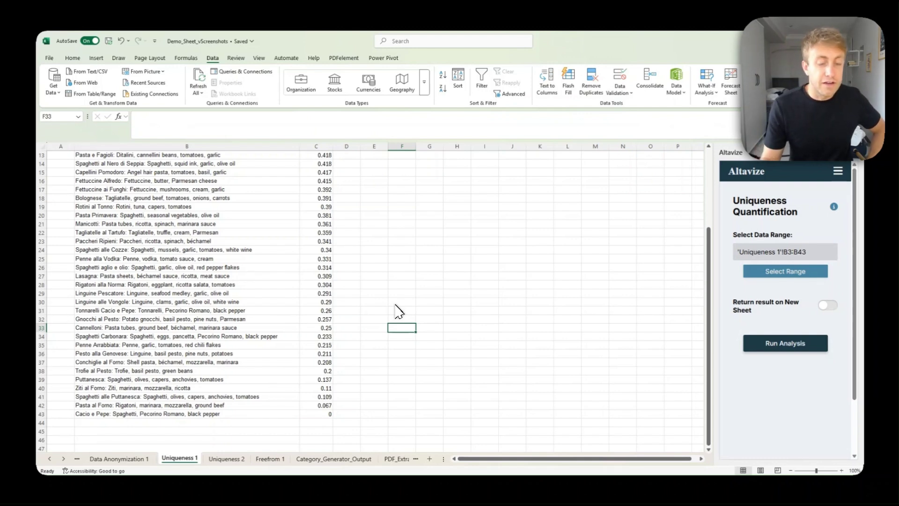
- Review the sorted dish list and inspect the Kung Pao Chicken entry at its top
scroll(148, 349, "up", 3)
scroll(148, 349, "down", 2)
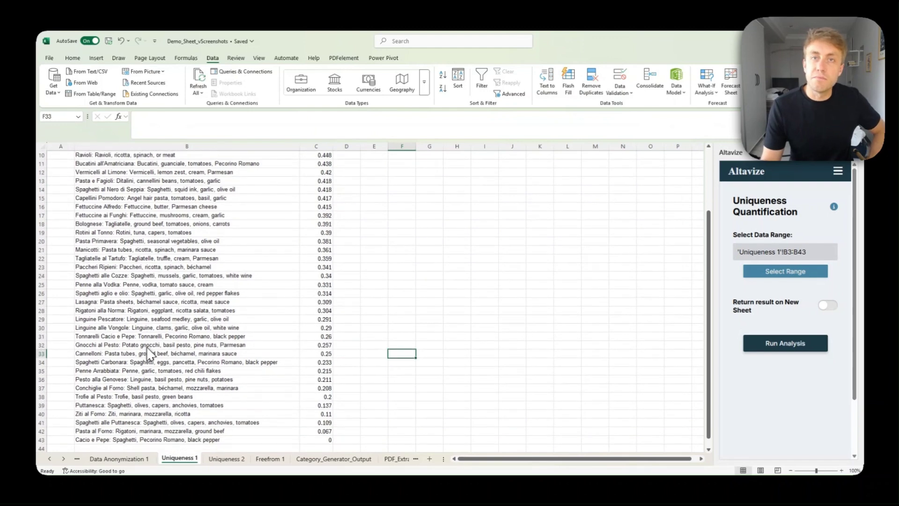
scroll(149, 352, "up", 3)
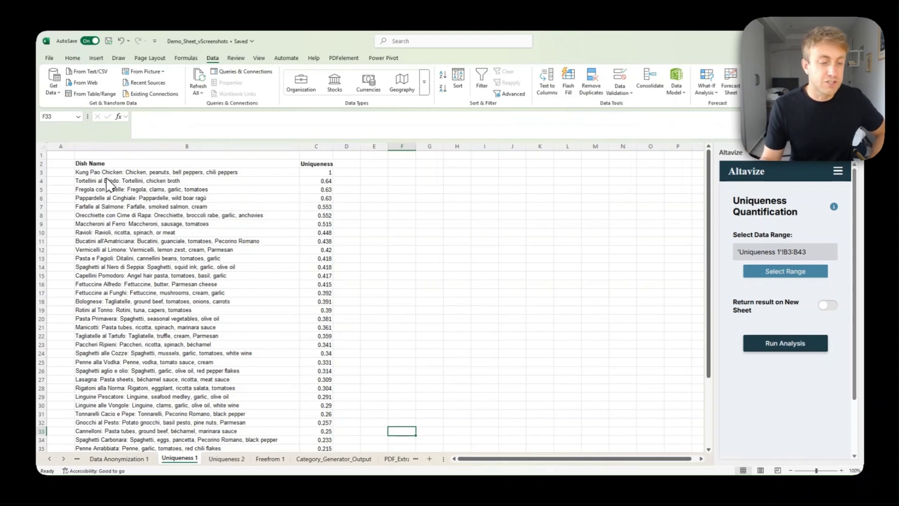
left_click(154, 171)
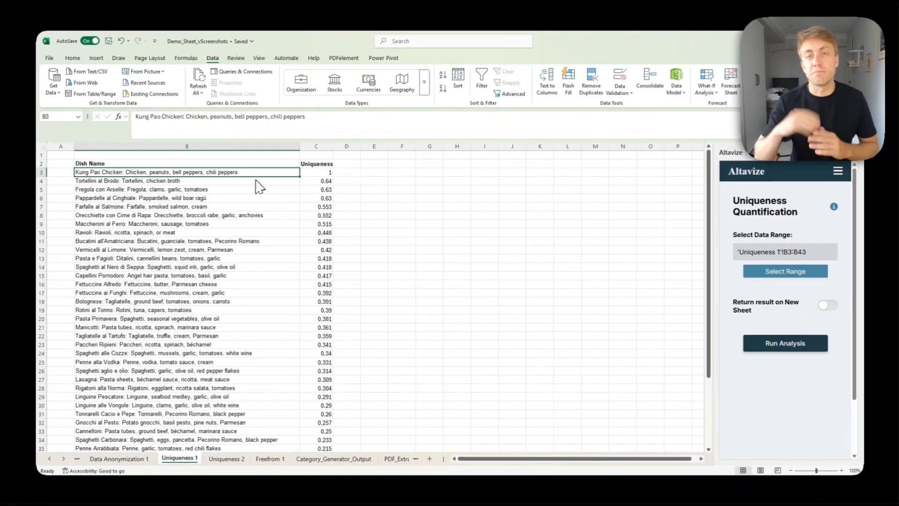
left_click(540, 250)
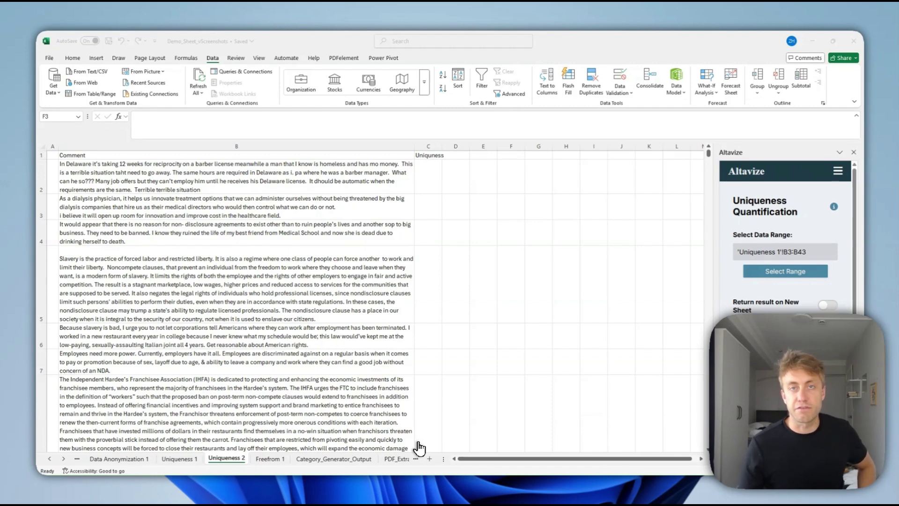
- Run the Uniqueness Quantification analysis on the comments in B2:B100 of the Uniqueness 2 sheet
left_click(211, 185)
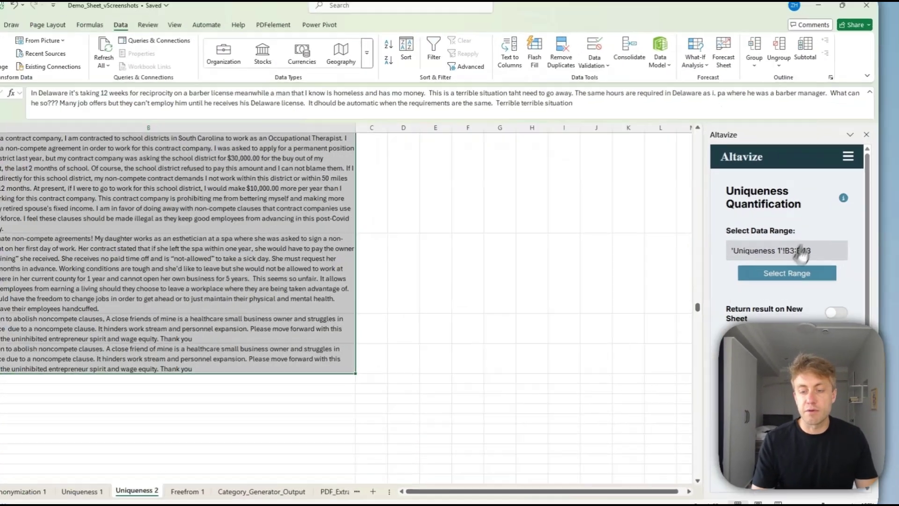
left_click(787, 271)
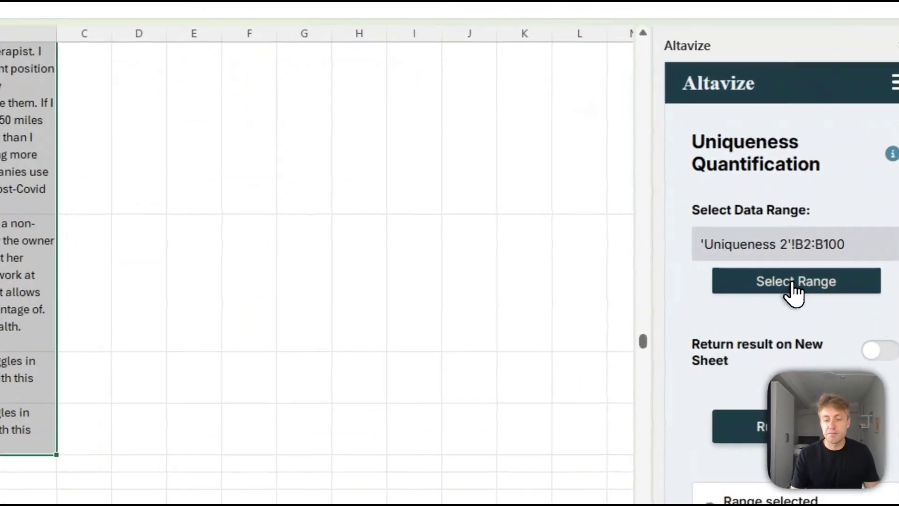
left_click(793, 389)
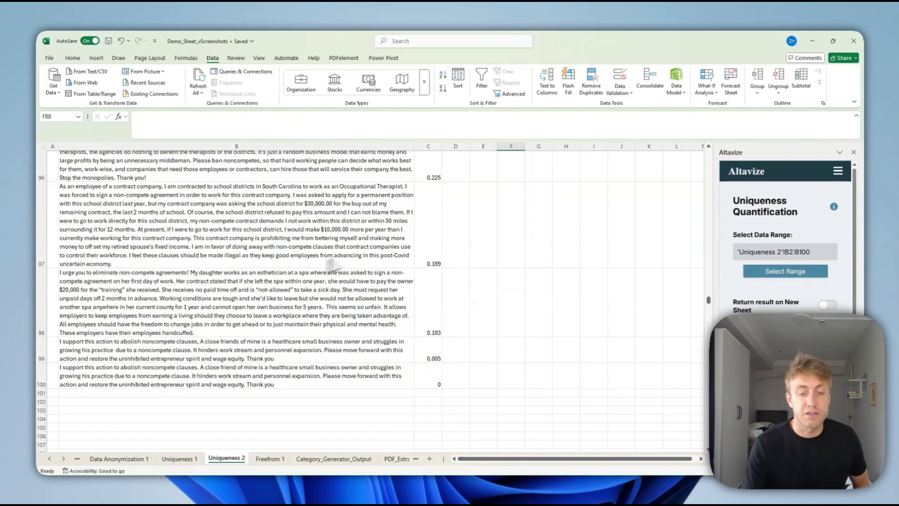
- Examine the scored comments from the least unique at row 100 back up to the first rows
scroll(318, 281, "up", 5)
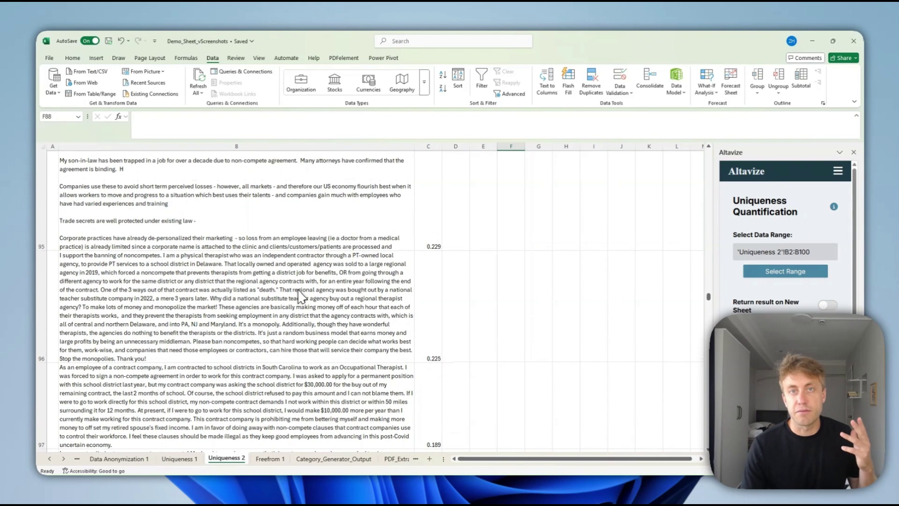
scroll(299, 296, "up", 4)
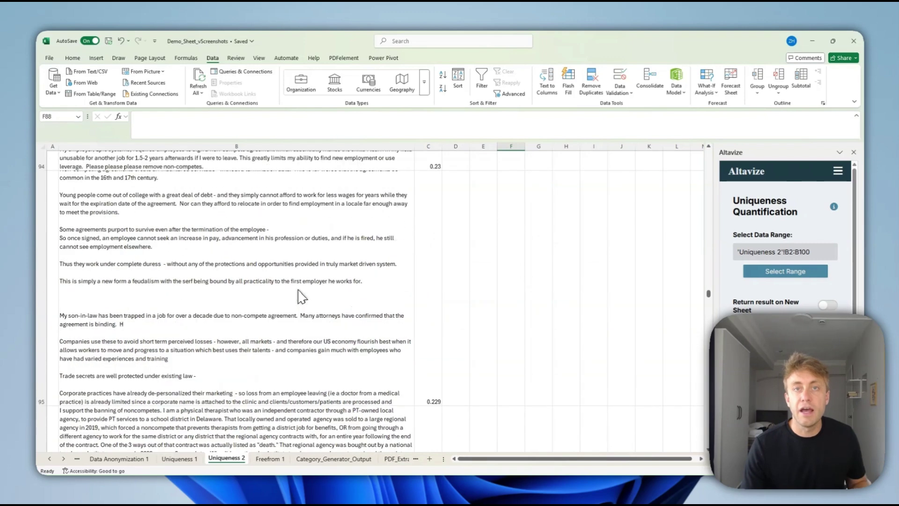
scroll(303, 296, "up", 4)
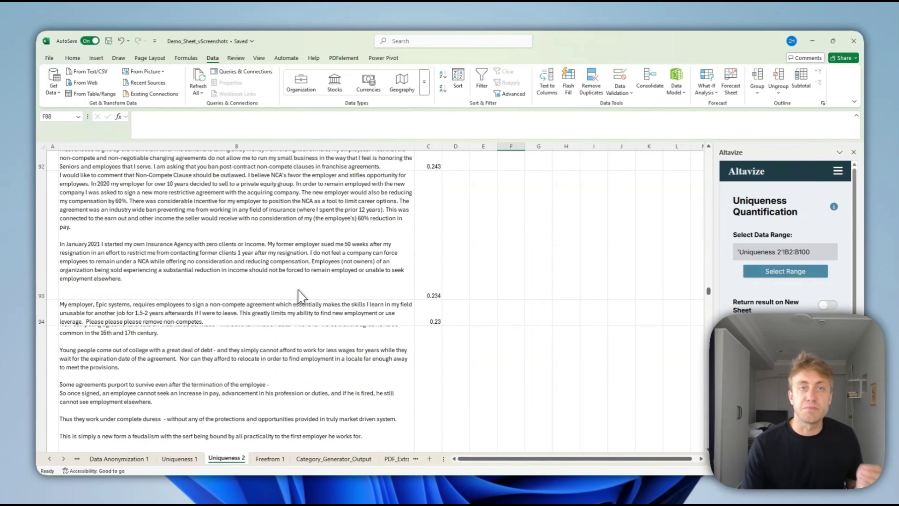
scroll(299, 296, "up", 1)
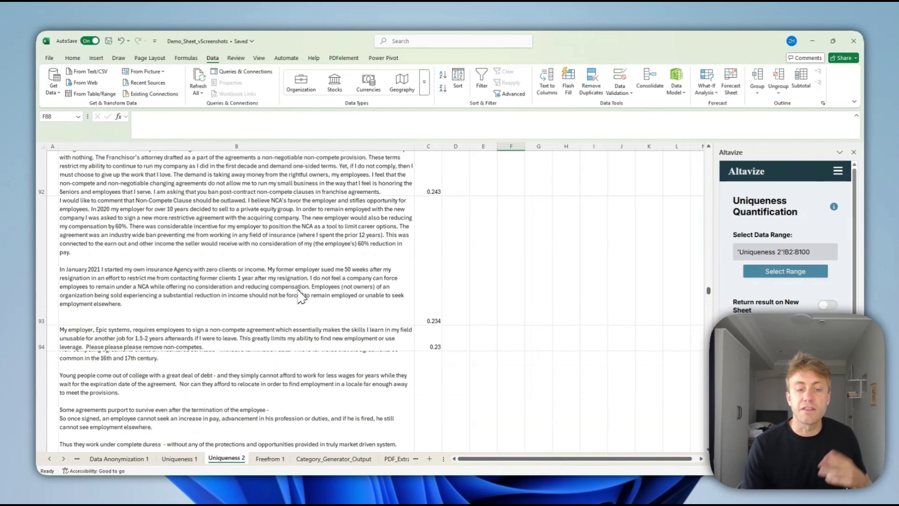
scroll(299, 295, "up", 13)
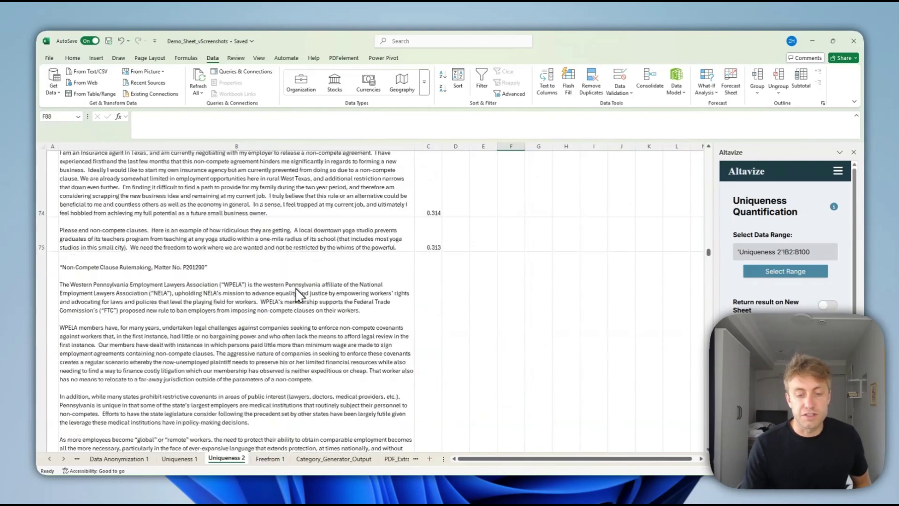
scroll(298, 294, "up", 15)
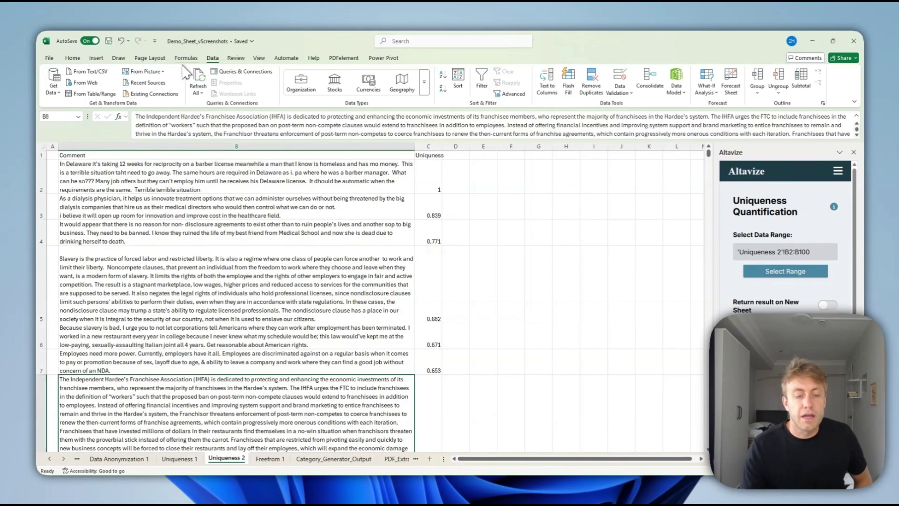
- Inspect the most unique comments, including the Hardee's franchisee comment and the dialysis physician comment
scroll(297, 261, "down", 5)
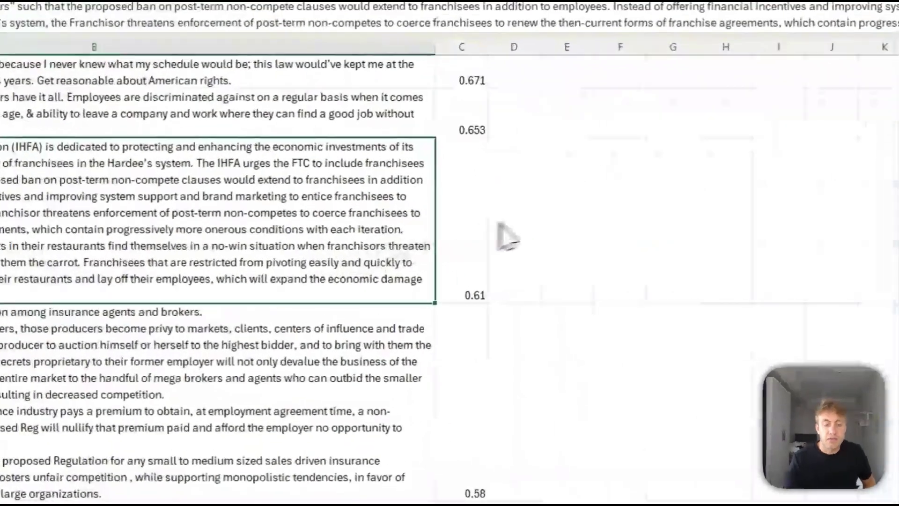
left_click(467, 235)
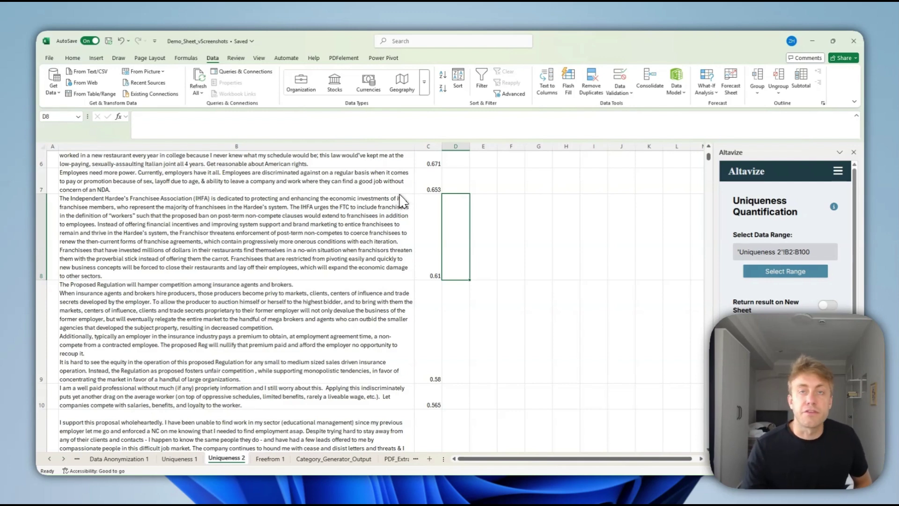
scroll(402, 201, "up", 3)
left_click(484, 191)
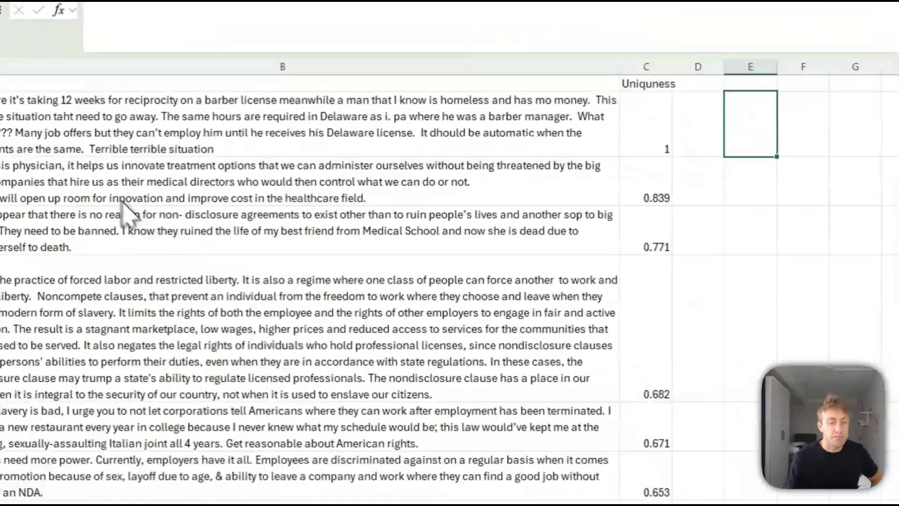
left_click(183, 206)
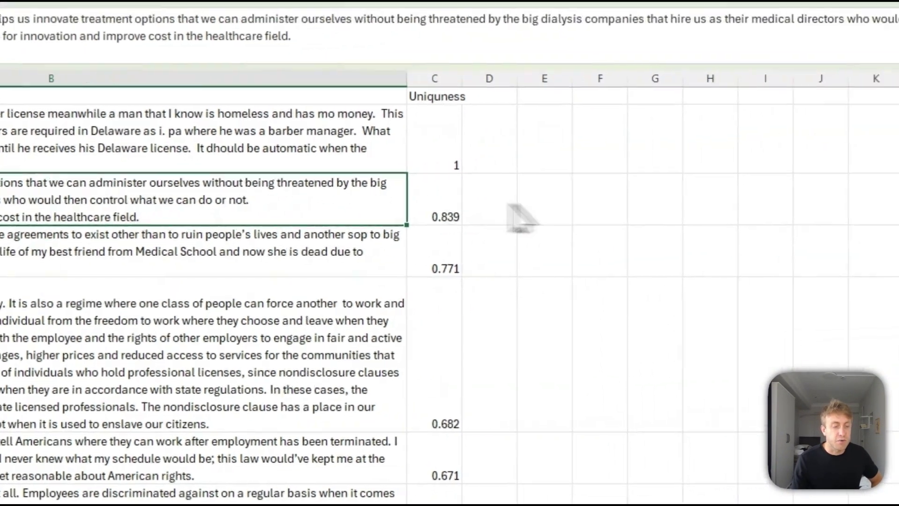